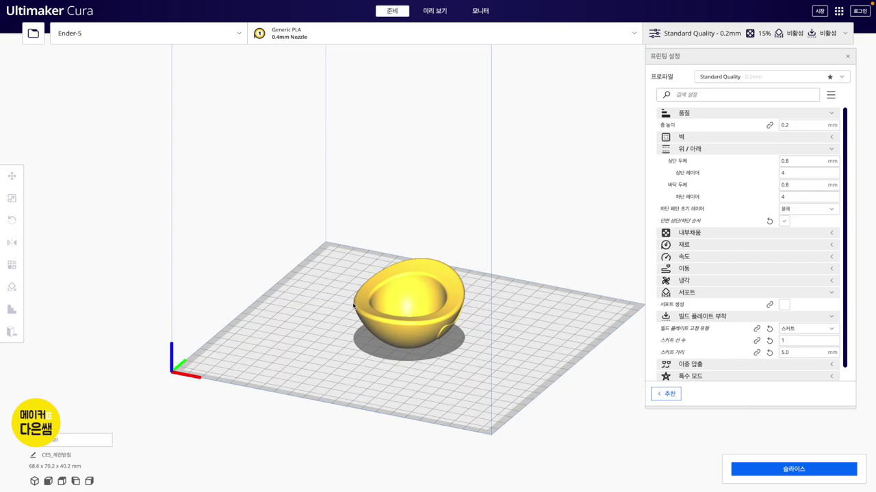
# Slice the bowl on the Ender-5 plate at Standard Quality 0.2 mm with 15% infill
pyautogui.moveTo(336, 344); pyautogui.dragTo(269, 319, button='right')
pyautogui.moveTo(472, 280); pyautogui.dragTo(354, 296, button='right')
pyautogui.moveTo(554, 294)
pyautogui.mouseDown(button='right')
pyautogui.moveTo(370, 308)
pyautogui.moveTo(363, 292)
pyautogui.moveTo(440, 254)
pyautogui.moveTo(521, 255)
pyautogui.moveTo(534, 309)
pyautogui.moveTo(525, 322)
pyautogui.mouseUp(button='right')
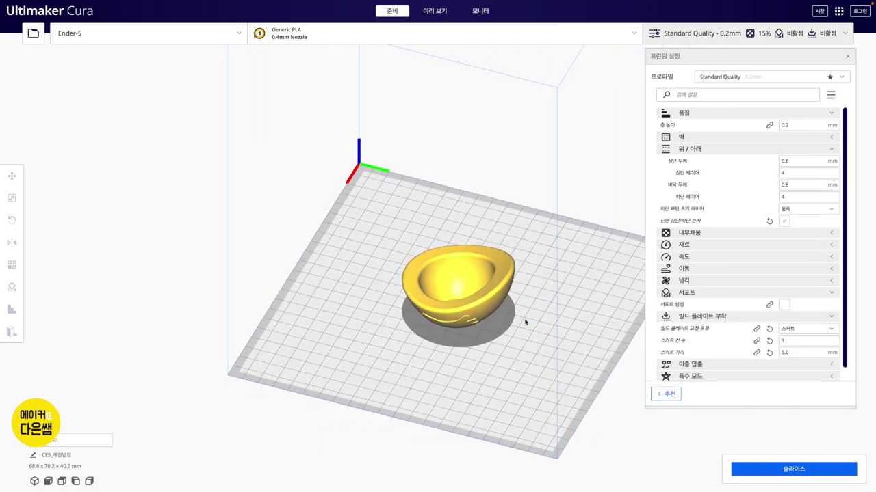
pyautogui.click(786, 471)
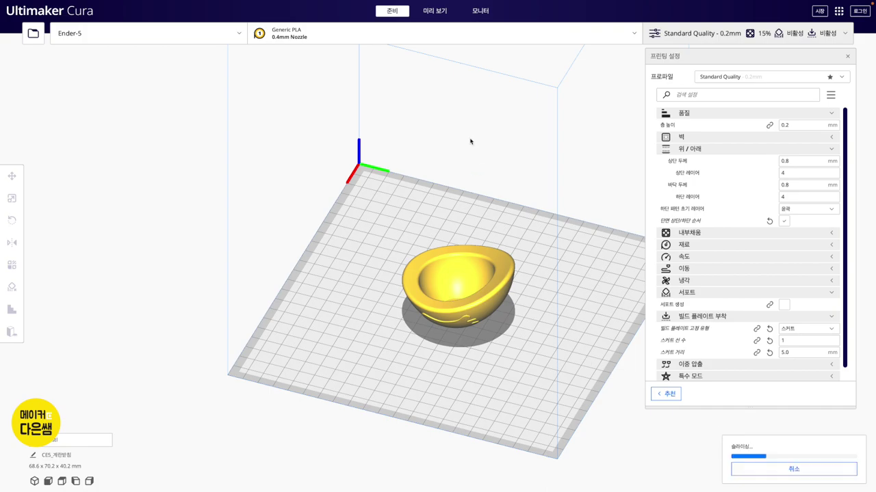
# Preview the sliced bowl, lowering the layer slider to layer 1 and back up to all 200 layers
pyautogui.click(437, 10)
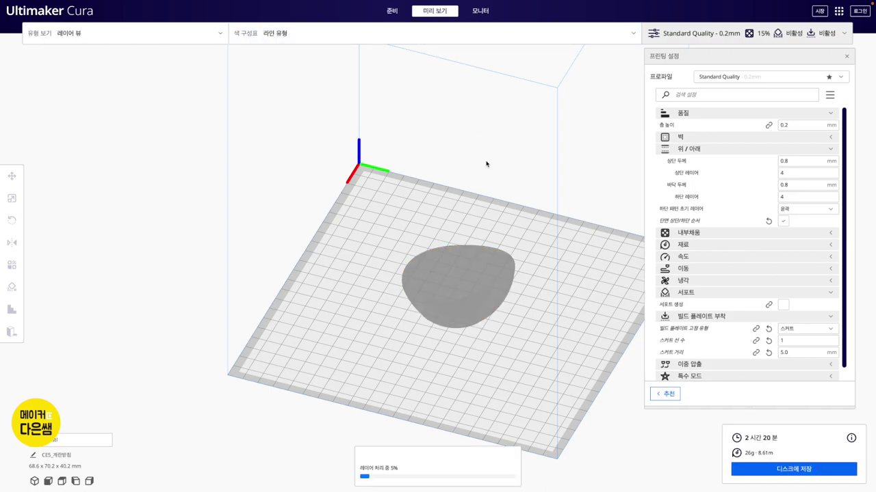
pyautogui.moveTo(381, 276)
pyautogui.mouseDown(button='right')
pyautogui.moveTo(438, 217)
pyautogui.moveTo(545, 221)
pyautogui.moveTo(552, 268)
pyautogui.moveTo(543, 239)
pyautogui.moveTo(457, 231)
pyautogui.moveTo(519, 239)
pyautogui.mouseUp(button='right')
pyautogui.scroll(5, 554, 270)
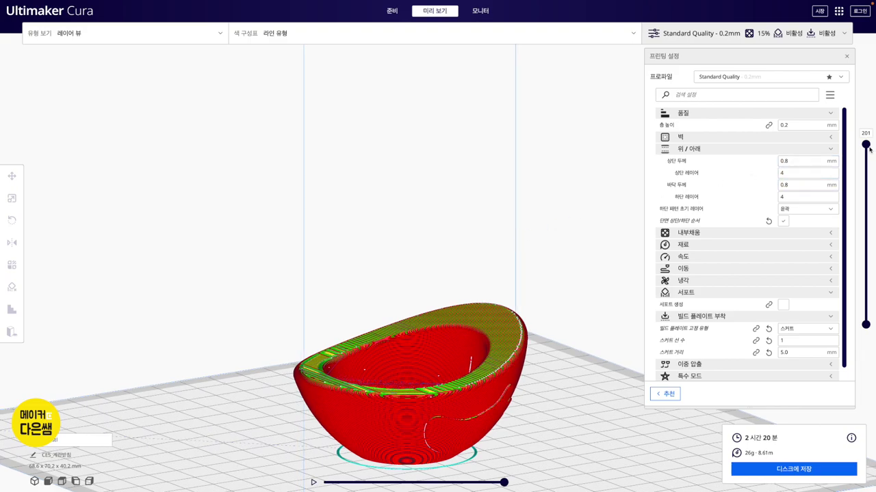
pyautogui.moveTo(865, 144); pyautogui.dragTo(865, 312)
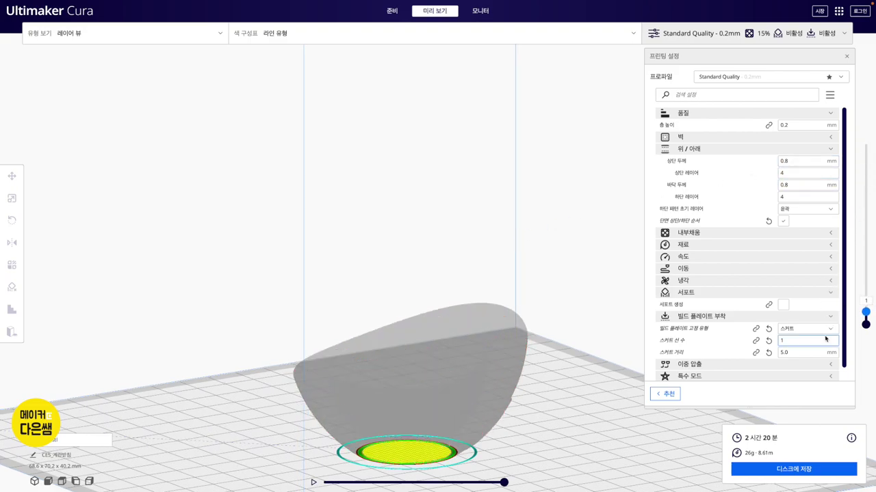
pyautogui.moveTo(497, 341)
pyautogui.mouseDown(button='right')
pyautogui.moveTo(497, 375)
pyautogui.moveTo(439, 391)
pyautogui.mouseUp(button='right')
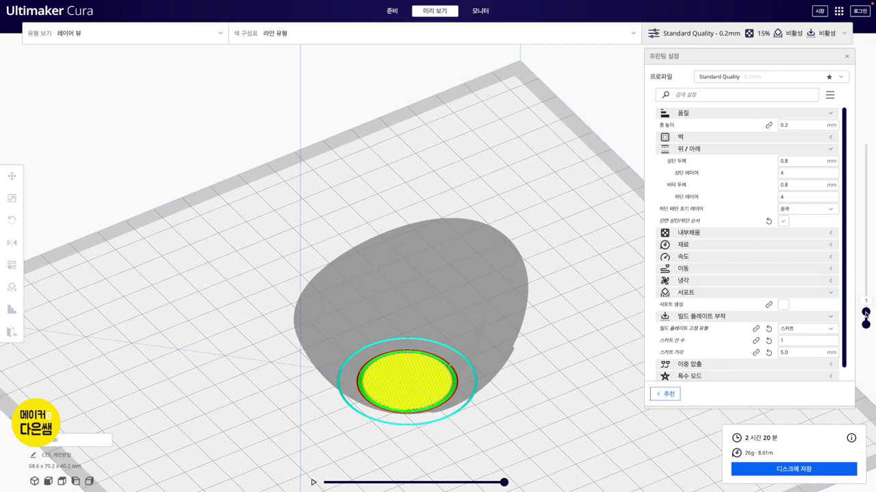
pyautogui.moveTo(865, 312)
pyautogui.mouseDown()
pyautogui.moveTo(853, 215)
pyautogui.moveTo(865, 145)
pyautogui.mouseUp()
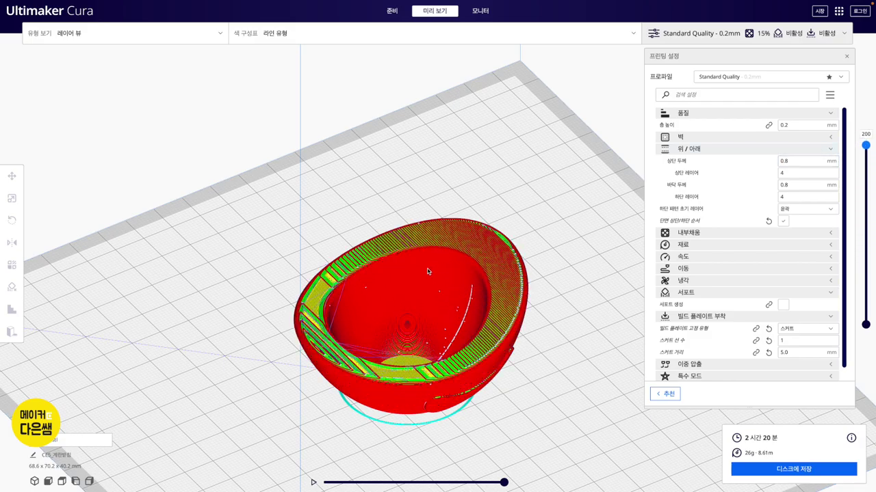
pyautogui.moveTo(547, 287)
pyautogui.mouseDown(button='right')
pyautogui.moveTo(534, 235)
pyautogui.moveTo(537, 276)
pyautogui.mouseUp(button='right')
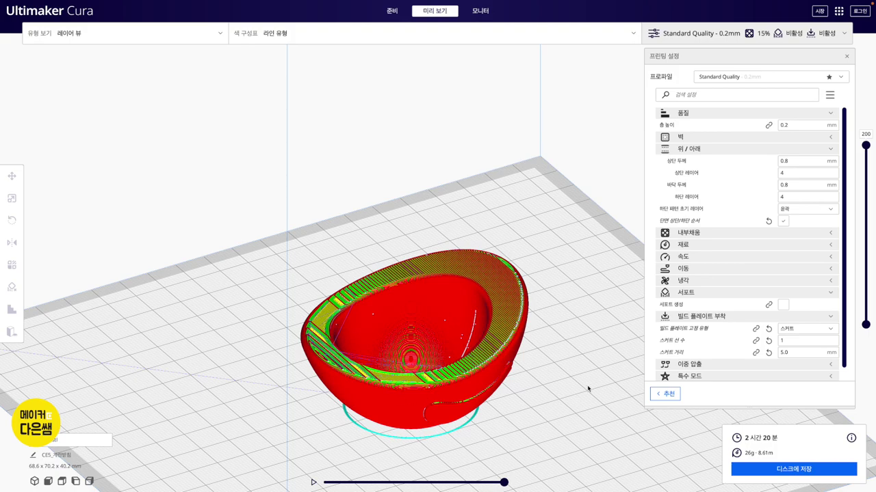
# Replace the skirt with a Brim of 10 lines and reslice the bowl
pyautogui.click(805, 329)
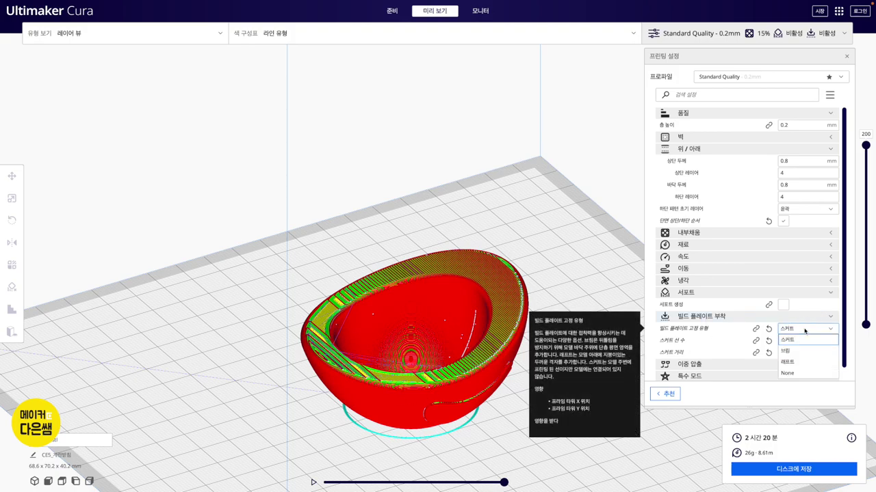
pyautogui.click(788, 350)
pyautogui.click(786, 341)
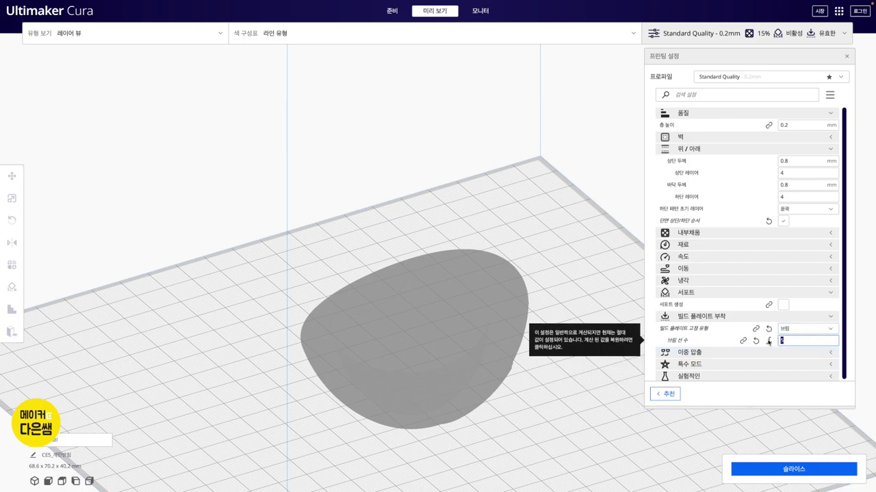
pyautogui.write('10')
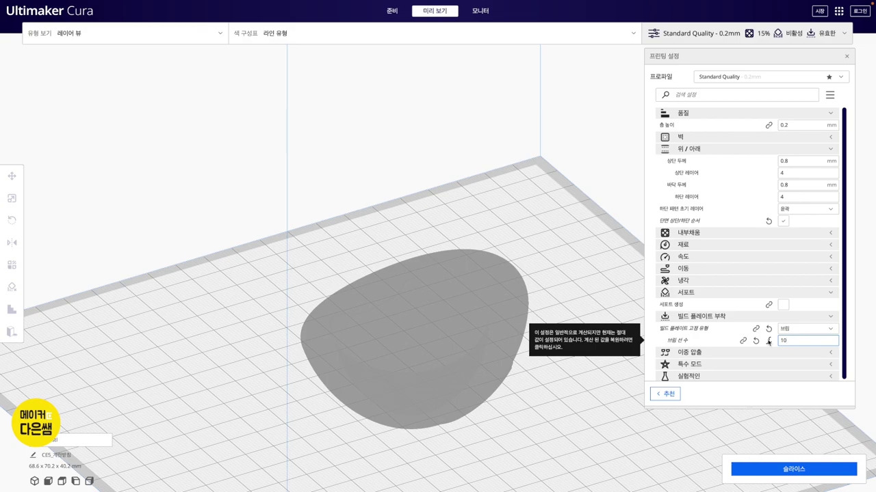
pyautogui.click(792, 469)
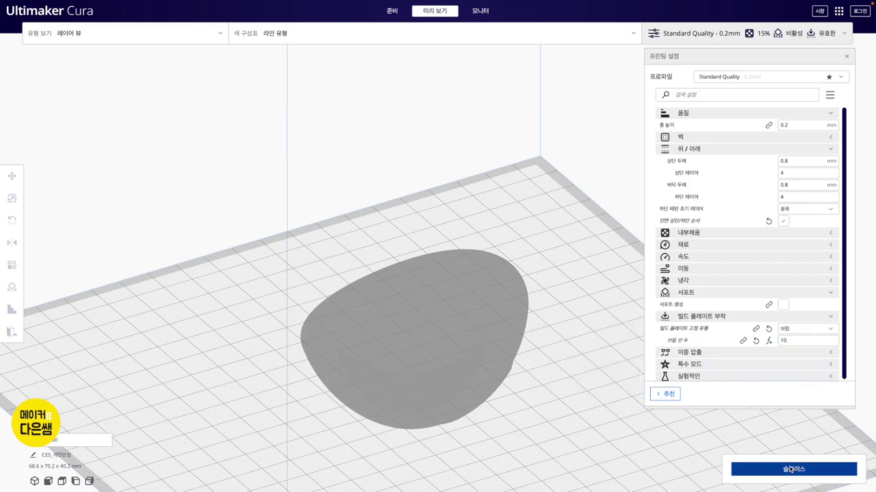
pyautogui.click(792, 469)
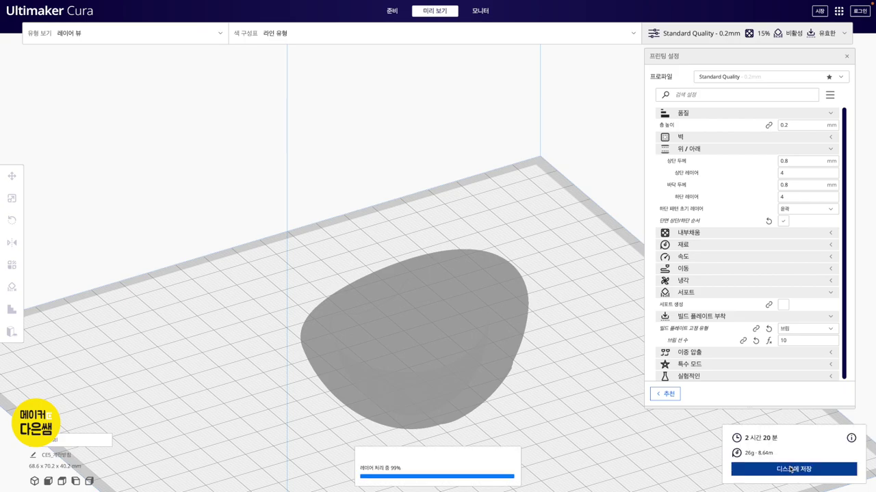
# Inspect the brim on layer 1 of the resliced bowl, then restore all upper layers
pyautogui.moveTo(475, 439)
pyautogui.mouseDown(button='right')
pyautogui.moveTo(458, 420)
pyautogui.moveTo(472, 430)
pyautogui.mouseUp(button='right')
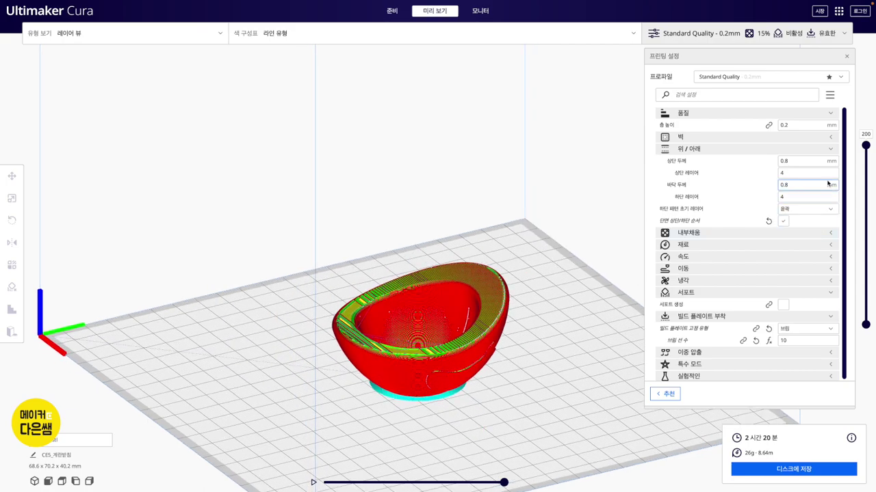
pyautogui.moveTo(866, 145); pyautogui.dragTo(865, 313)
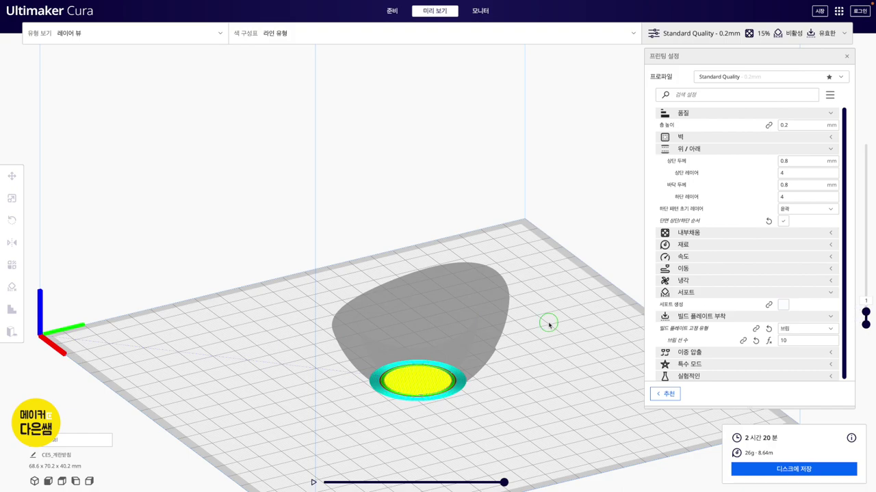
pyautogui.moveTo(549, 323); pyautogui.dragTo(552, 354, button='right')
pyautogui.moveTo(866, 312)
pyautogui.mouseDown()
pyautogui.moveTo(873, 174)
pyautogui.moveTo(867, 321)
pyautogui.moveTo(872, 138)
pyautogui.mouseUp()
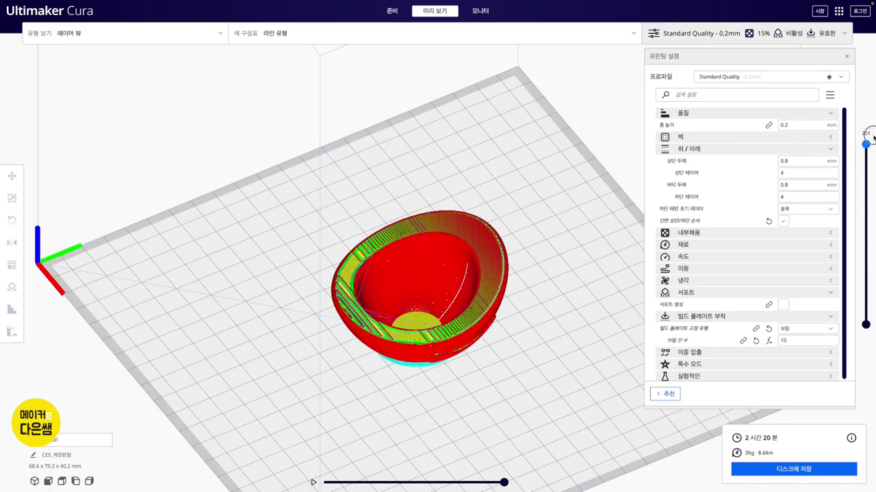
pyautogui.moveTo(555, 244); pyautogui.dragTo(567, 203, button='right')
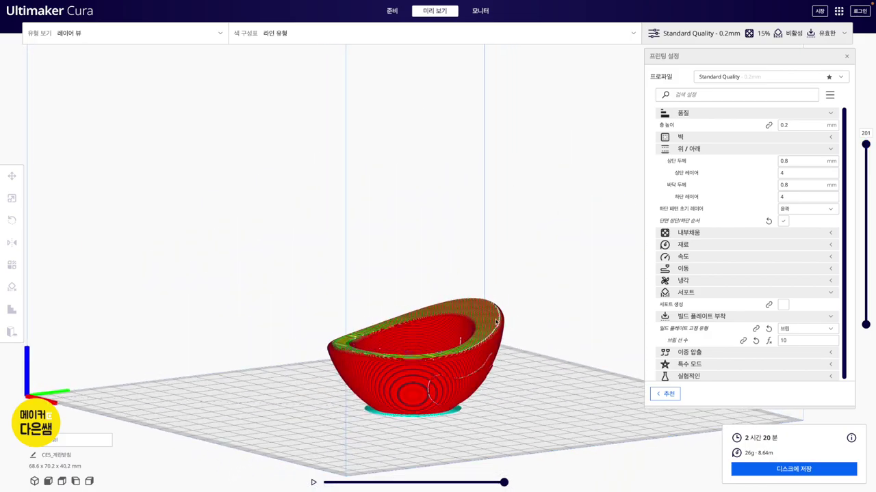
pyautogui.moveTo(498, 321)
pyautogui.mouseDown(button='right')
pyautogui.moveTo(388, 312)
pyautogui.moveTo(500, 308)
pyautogui.mouseUp(button='right')
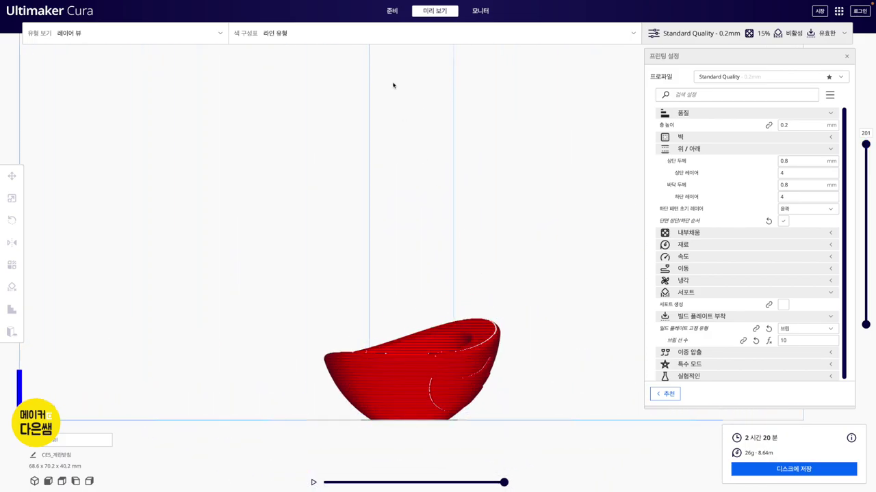
pyautogui.click(392, 10)
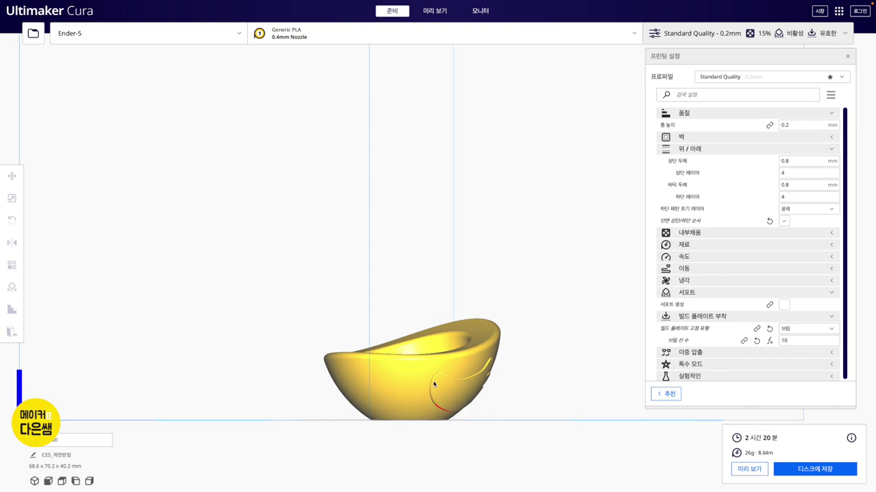
# Tick Generate Support, giving normal supports placed everywhere at a 60° overhang angle
pyautogui.scroll(5, 461, 387)
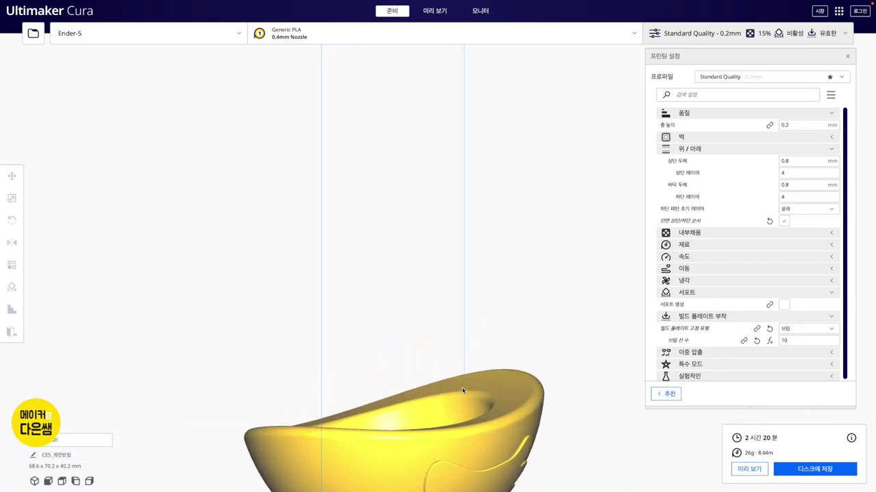
pyautogui.scroll(-5, 461, 388)
pyautogui.moveTo(477, 284)
pyautogui.mouseDown(button='right')
pyautogui.moveTo(480, 270)
pyautogui.moveTo(537, 270)
pyautogui.mouseUp(button='right')
pyautogui.moveTo(433, 279)
pyautogui.mouseDown(button='right')
pyautogui.moveTo(518, 268)
pyautogui.moveTo(470, 292)
pyautogui.moveTo(369, 304)
pyautogui.mouseUp(button='right')
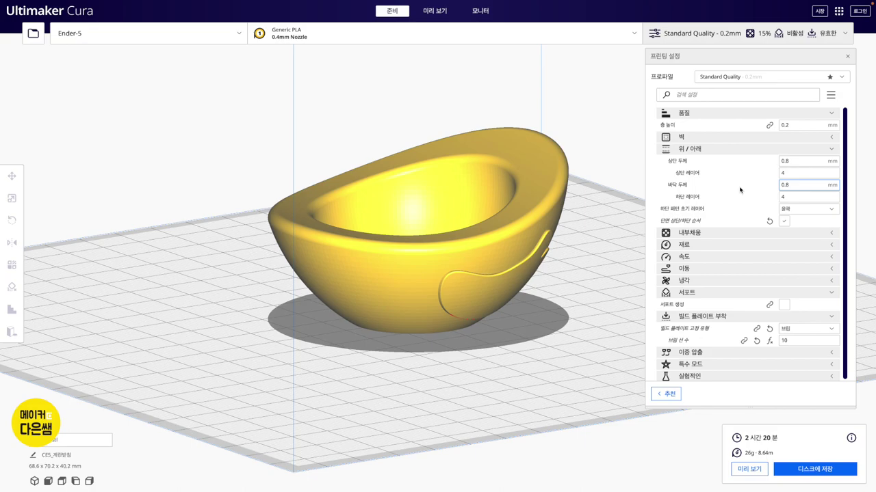
pyautogui.click(784, 305)
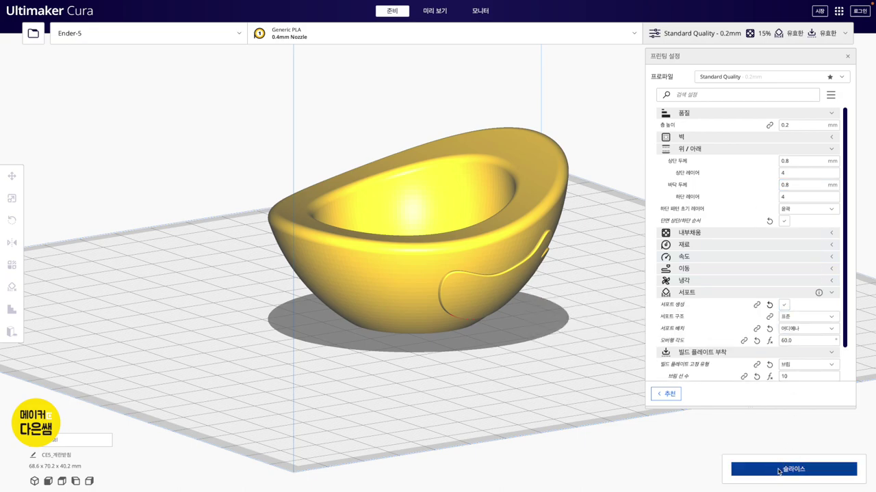
# Slice the bowl with supports and brim and open its layer preview zoomed in
pyautogui.click(777, 469)
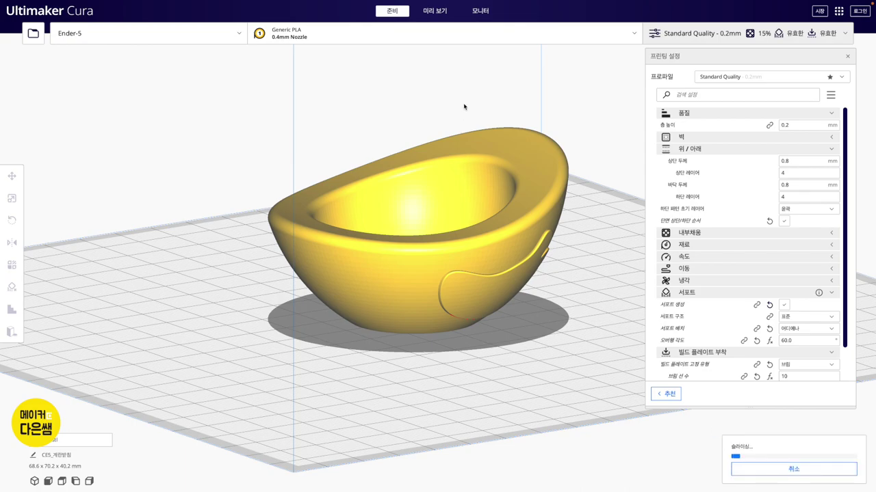
pyautogui.click(440, 11)
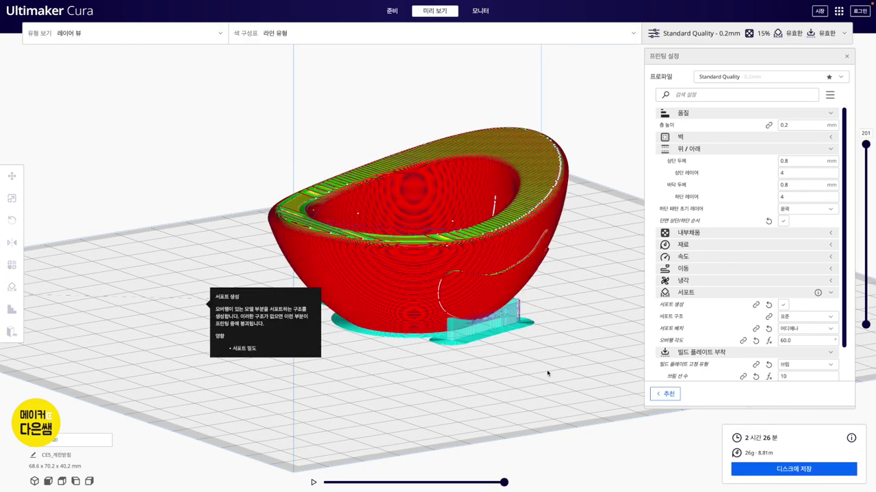
pyautogui.moveTo(397, 352); pyautogui.dragTo(460, 351, button='right')
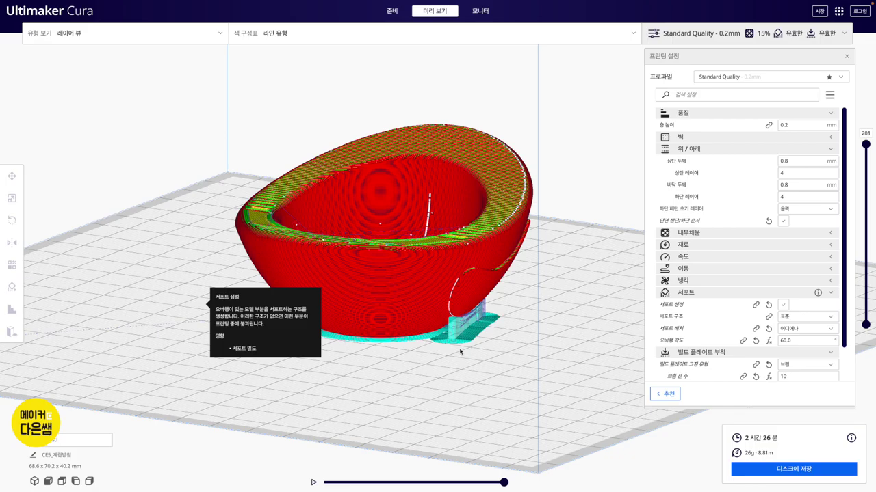
pyautogui.moveTo(172, 313)
pyautogui.mouseDown(button='right')
pyautogui.moveTo(223, 293)
pyautogui.moveTo(537, 351)
pyautogui.mouseUp(button='right')
pyautogui.scroll(3, 537, 351)
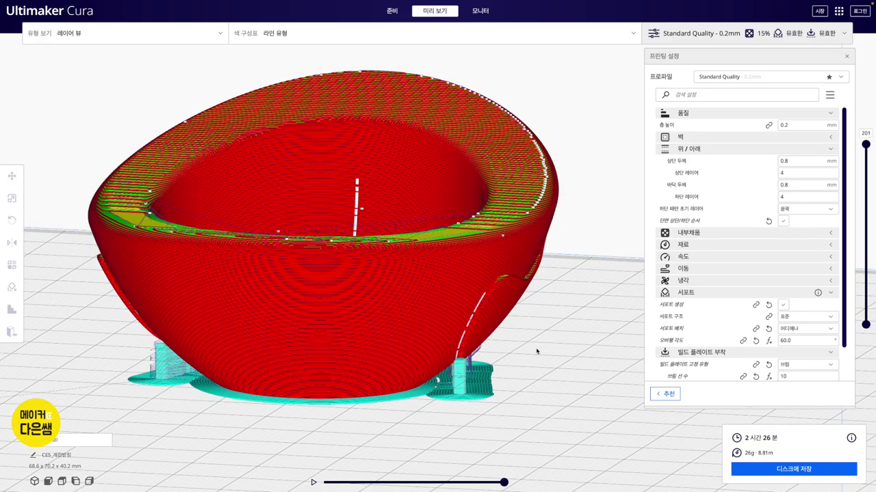
# Orbit to low side angles and beneath the bowl to inspect the supports and brim
pyautogui.moveTo(342, 399)
pyautogui.mouseDown(button='right')
pyautogui.moveTo(371, 385)
pyautogui.moveTo(405, 386)
pyautogui.moveTo(322, 381)
pyautogui.moveTo(243, 394)
pyautogui.mouseUp(button='right')
pyautogui.moveTo(455, 386)
pyautogui.mouseDown(button='right')
pyautogui.moveTo(517, 406)
pyautogui.moveTo(567, 393)
pyautogui.moveTo(560, 370)
pyautogui.moveTo(335, 377)
pyautogui.moveTo(529, 379)
pyautogui.moveTo(559, 403)
pyautogui.moveTo(538, 397)
pyautogui.mouseUp(button='right')
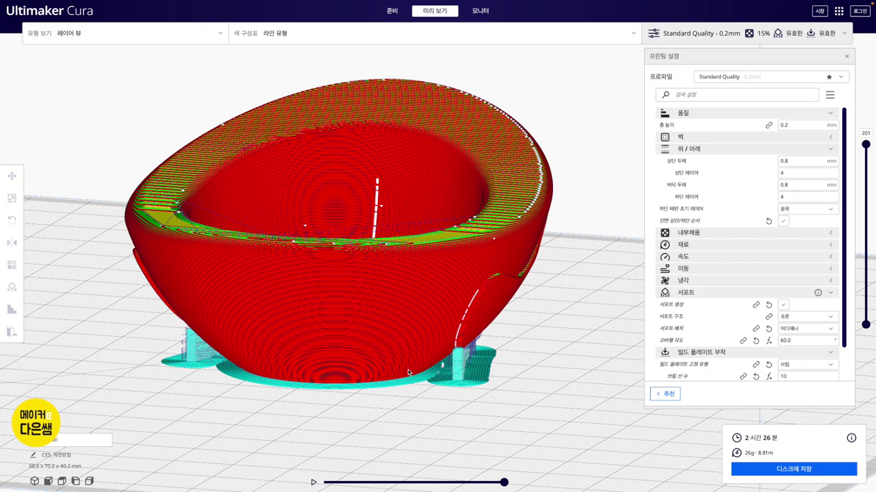
pyautogui.moveTo(546, 356)
pyautogui.mouseDown(button='right')
pyautogui.moveTo(416, 334)
pyautogui.moveTo(516, 351)
pyautogui.mouseUp(button='right')
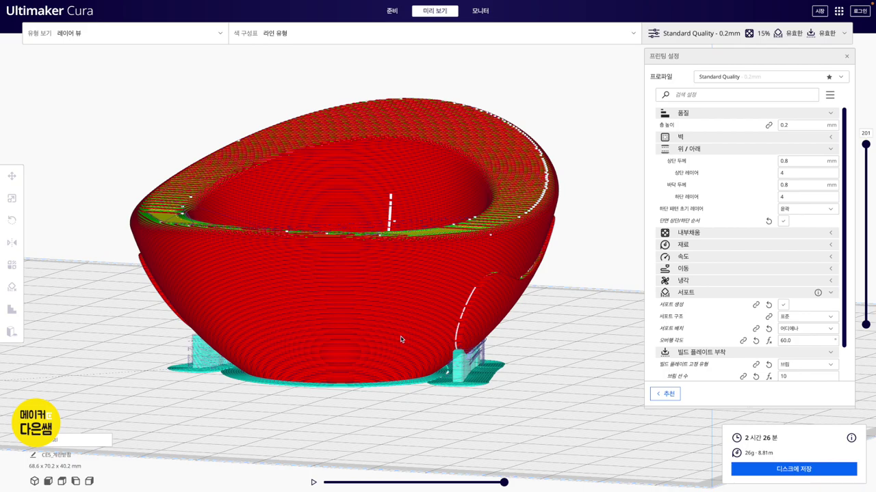
pyautogui.moveTo(401, 339)
pyautogui.mouseDown(button='right')
pyautogui.moveTo(465, 328)
pyautogui.moveTo(421, 333)
pyautogui.moveTo(422, 347)
pyautogui.mouseUp(button='right')
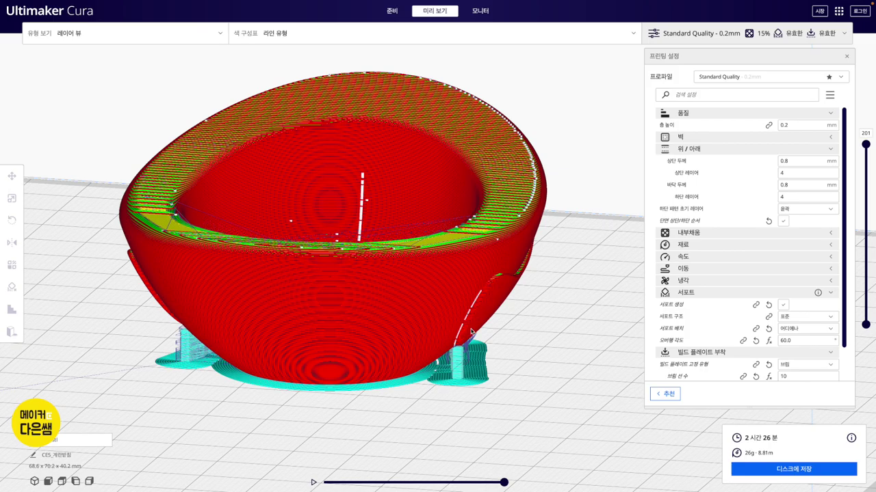
pyautogui.moveTo(482, 338)
pyautogui.mouseDown(button='right')
pyautogui.moveTo(496, 295)
pyautogui.moveTo(477, 336)
pyautogui.moveTo(476, 394)
pyautogui.mouseUp(button='right')
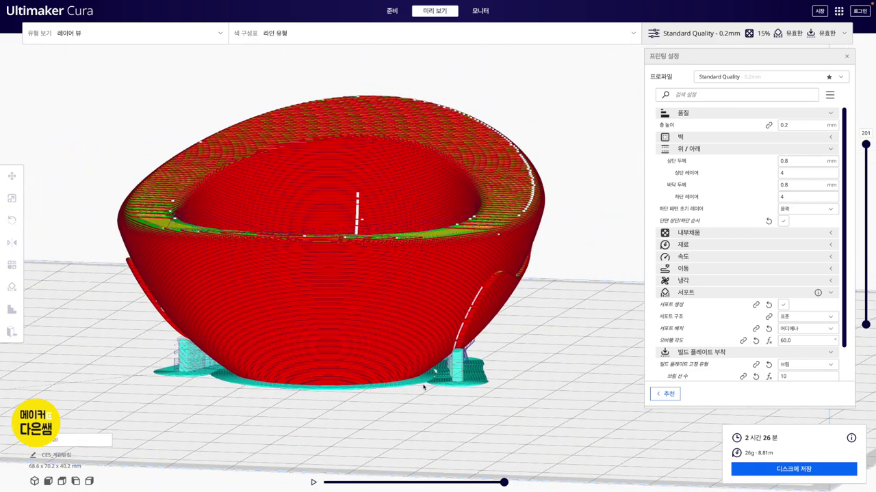
pyautogui.moveTo(807, 364)
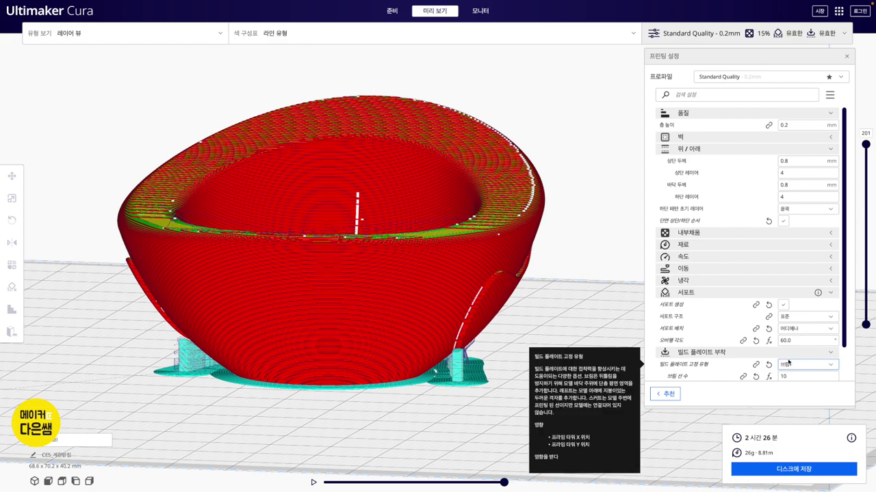
# Set Build Plate Adhesion Type to Skirt and reslice, keeping supports
pyautogui.click(788, 368)
pyautogui.click(787, 383)
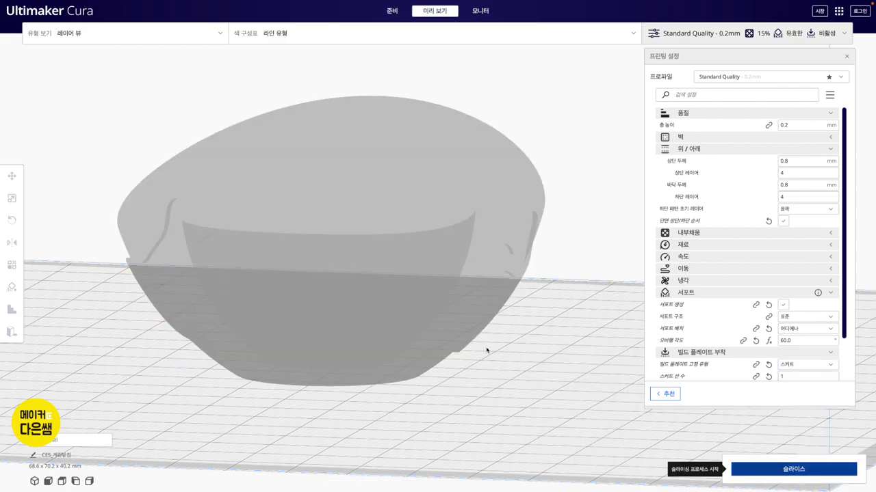
pyautogui.click(794, 470)
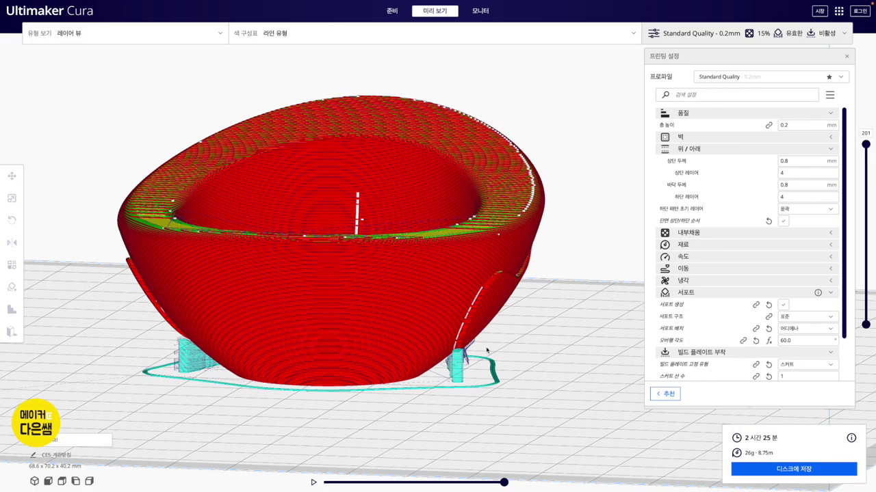
pyautogui.moveTo(479, 347)
pyautogui.mouseDown(button='right')
pyautogui.moveTo(463, 321)
pyautogui.moveTo(469, 359)
pyautogui.mouseUp(button='right')
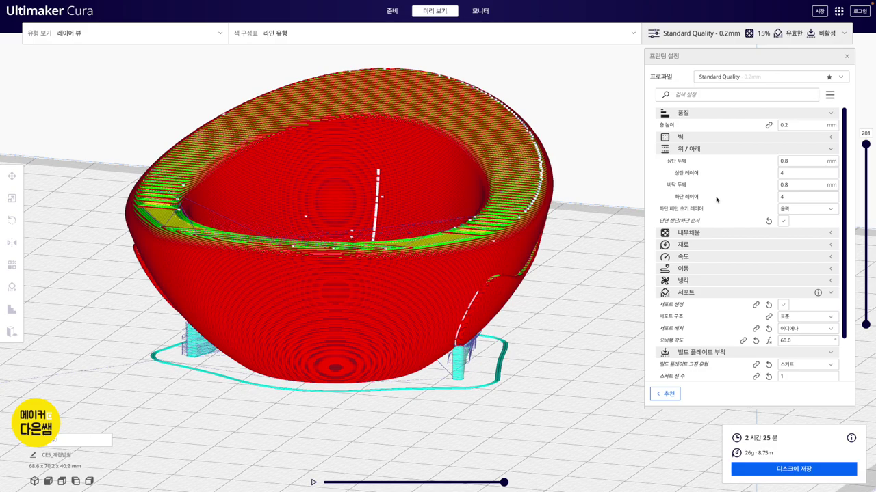
pyautogui.moveTo(867, 145); pyautogui.dragTo(865, 309)
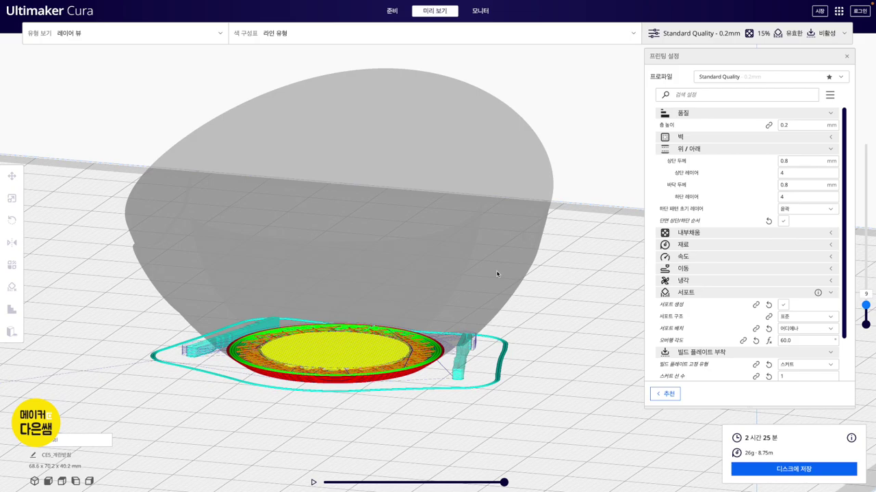
pyautogui.moveTo(496, 270); pyautogui.dragTo(497, 318, button='right')
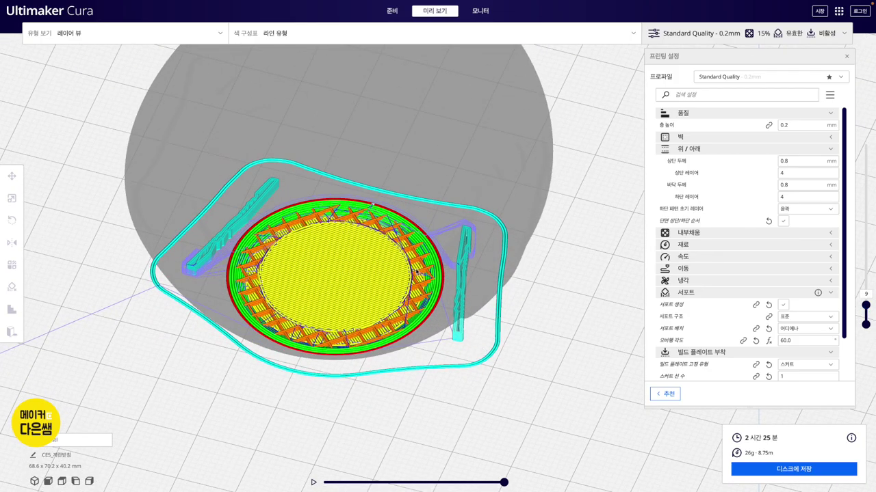
pyautogui.moveTo(496, 309)
pyautogui.mouseDown(button='right')
pyautogui.moveTo(490, 275)
pyautogui.moveTo(490, 317)
pyautogui.mouseUp(button='right')
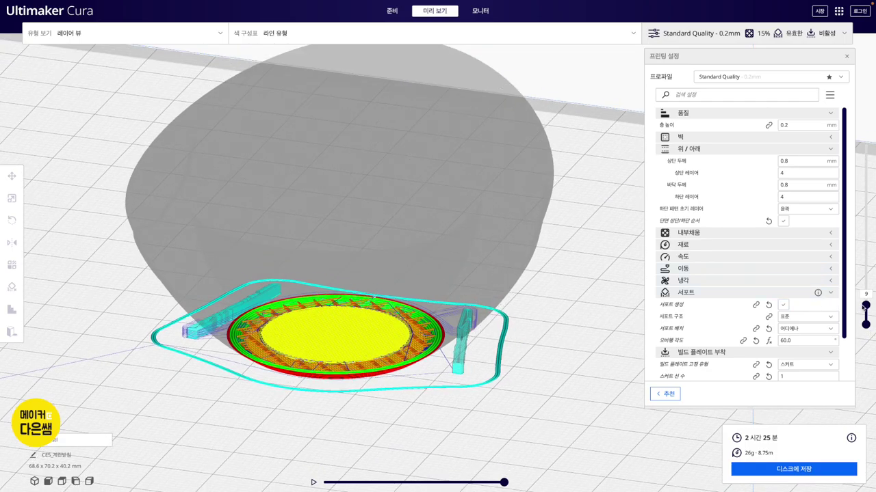
pyautogui.moveTo(865, 305); pyautogui.dragTo(865, 294)
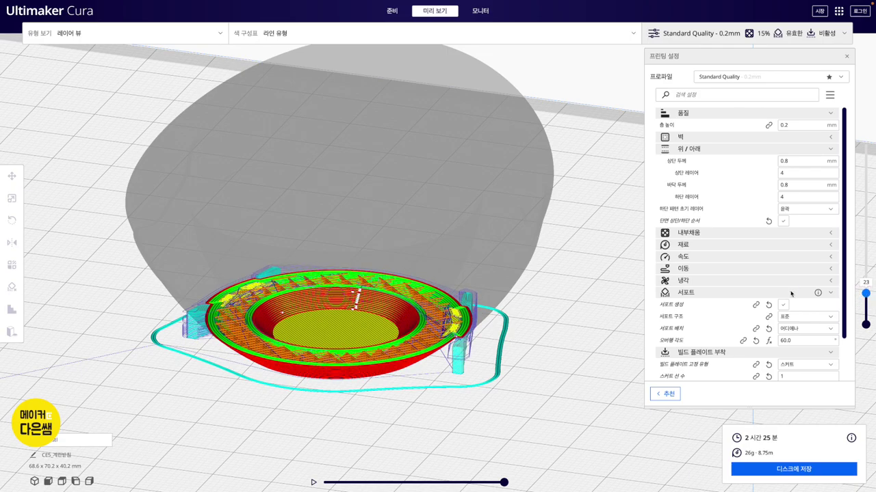
pyautogui.moveTo(508, 337); pyautogui.dragTo(450, 333, button='right')
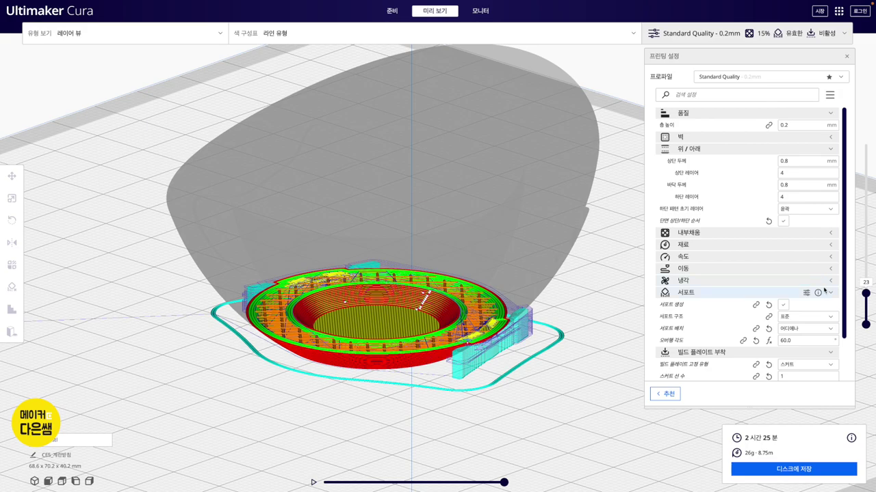
pyautogui.click(865, 293)
pyautogui.moveTo(866, 294); pyautogui.dragTo(857, 201)
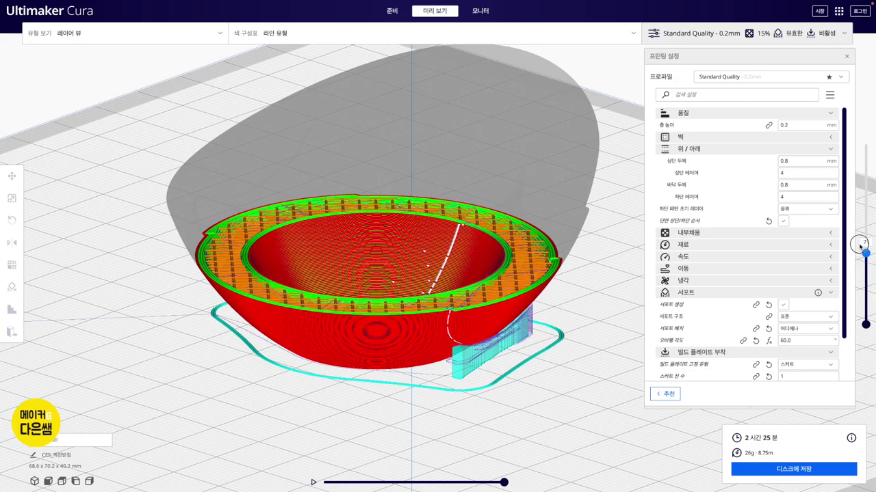
pyautogui.moveTo(856, 200); pyautogui.dragTo(866, 144)
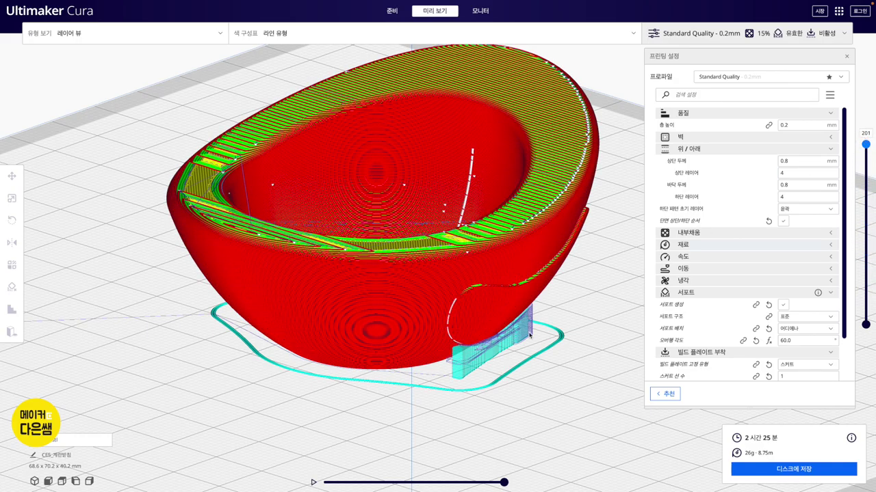
pyautogui.moveTo(415, 387)
pyautogui.mouseDown(button='right')
pyautogui.moveTo(507, 358)
pyautogui.moveTo(444, 389)
pyautogui.mouseUp(button='right')
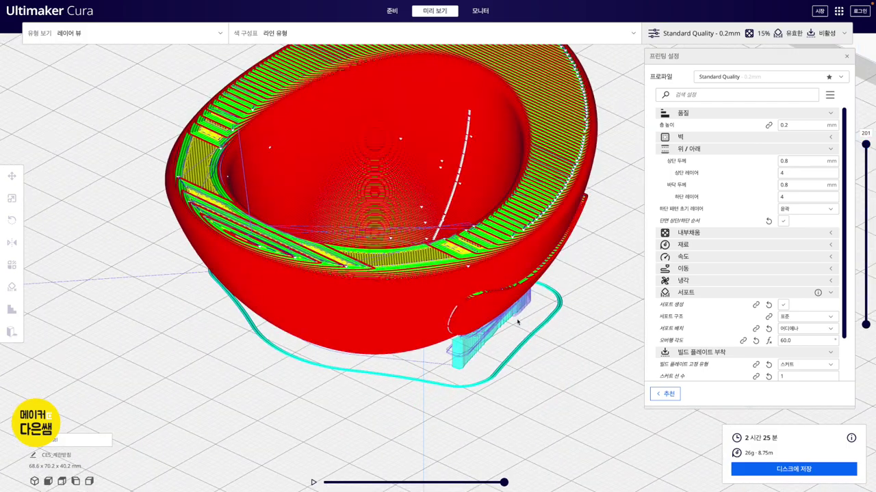
# Set adhesion back to a 10-line Brim and untick Generate Support on the Prepare stage
pyautogui.click(806, 365)
pyautogui.click(793, 388)
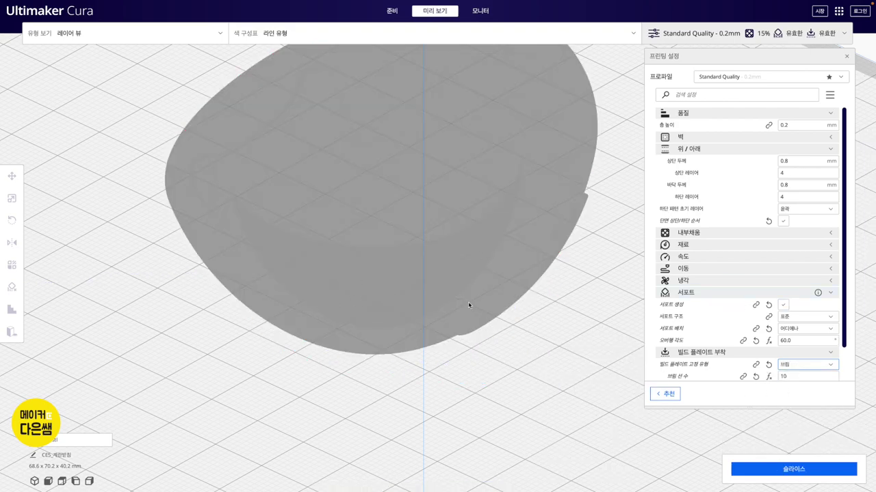
pyautogui.click(392, 11)
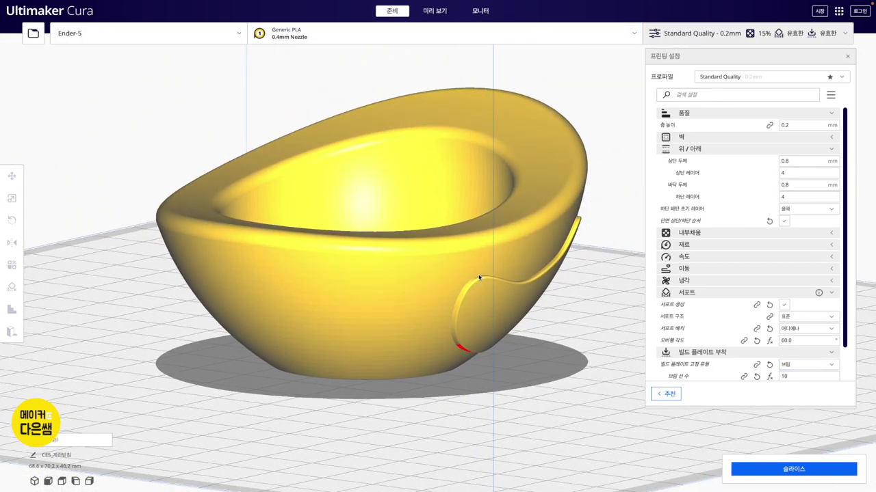
pyautogui.click(784, 304)
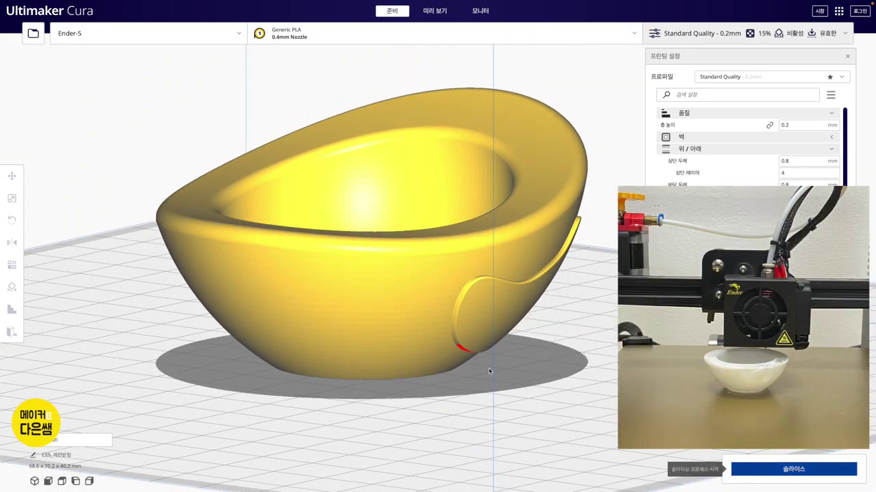
# Slice the bowl with the 10-line brim and supports off using Ctrl+P
pyautogui.hotkey('ctrl', 'p')
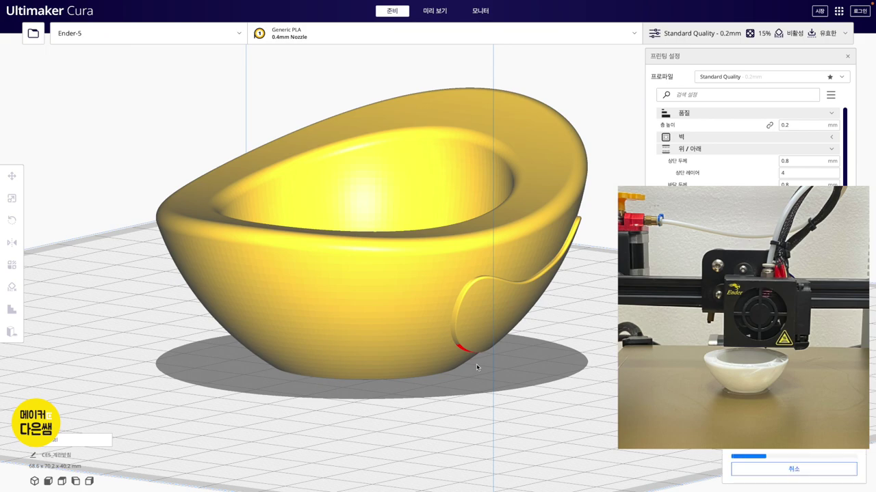